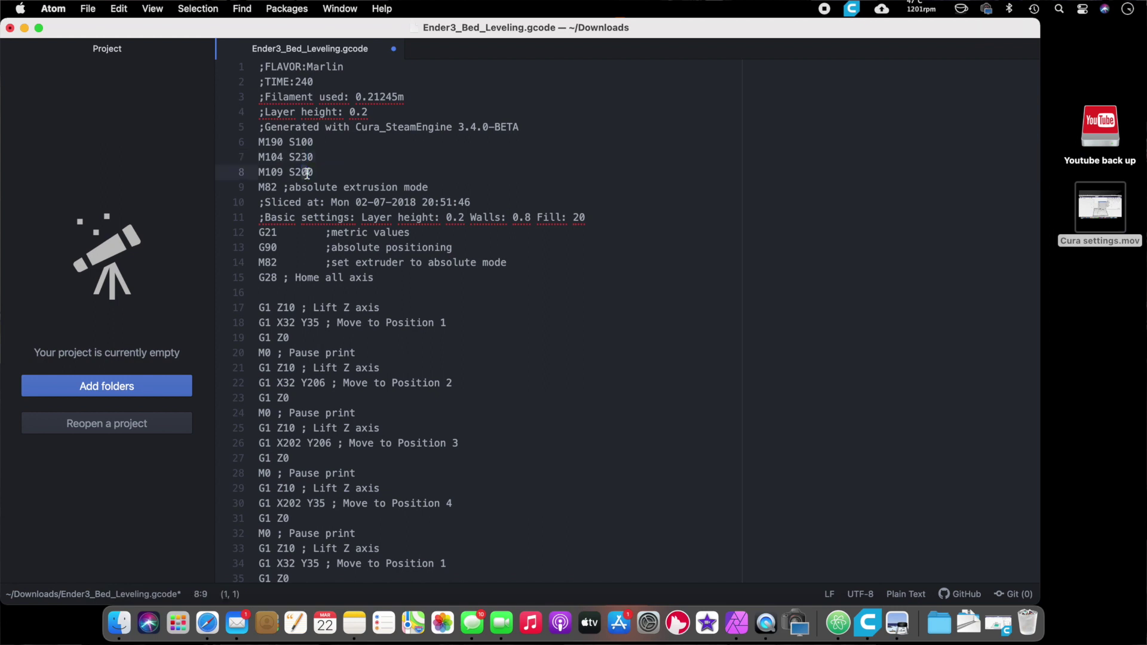
Select lines 6–8 (M190 S100, M104 S230, M109 S230) in the Atom bed-levelling G-code.
{"action": "left_click_drag", "start_coordinate": [319, 172], "coordinate": [261, 145]}
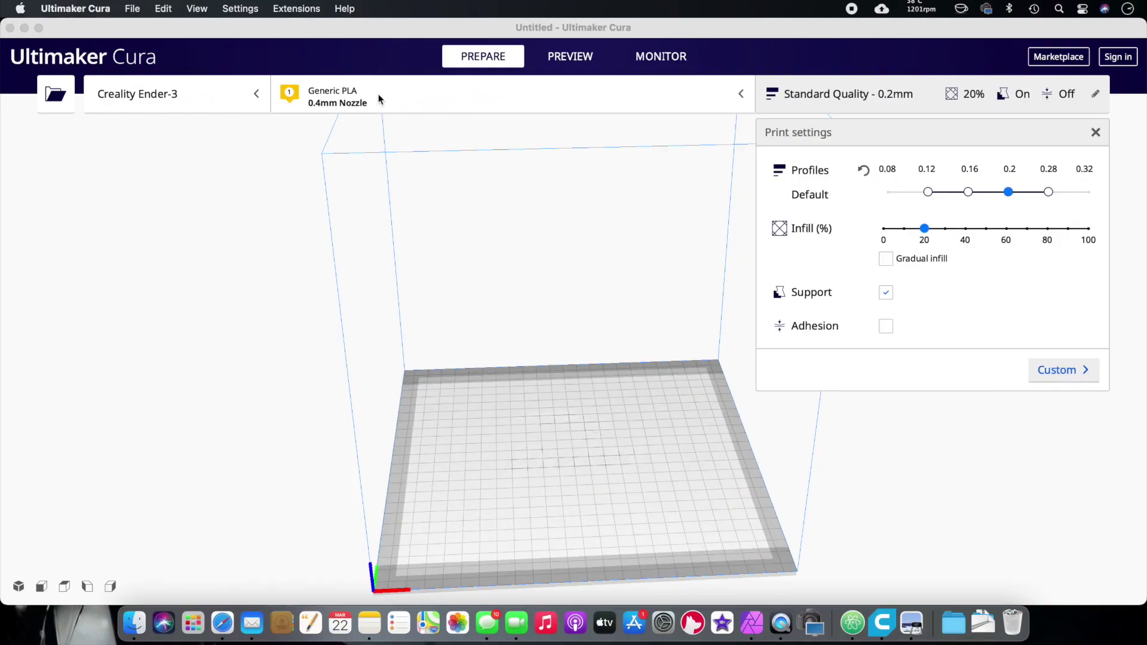
Open Manage Materials from the Material dropdown to show the Generic ABS profile.
{"action": "left_click", "coordinate": [714, 170]}
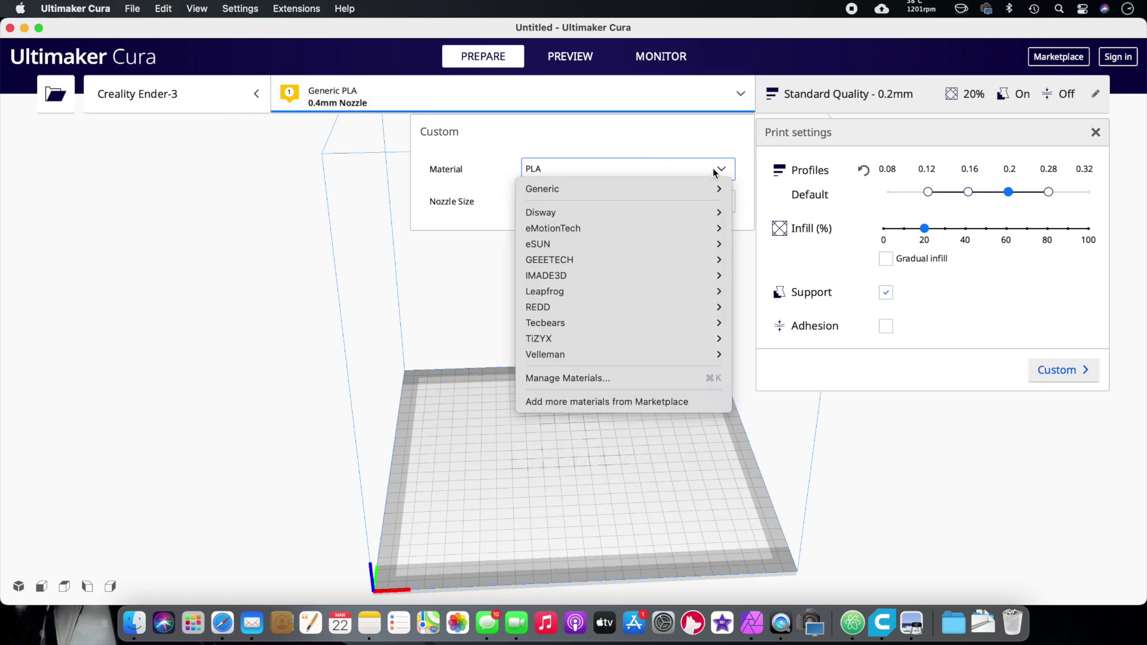
{"action": "left_click", "coordinate": [618, 379]}
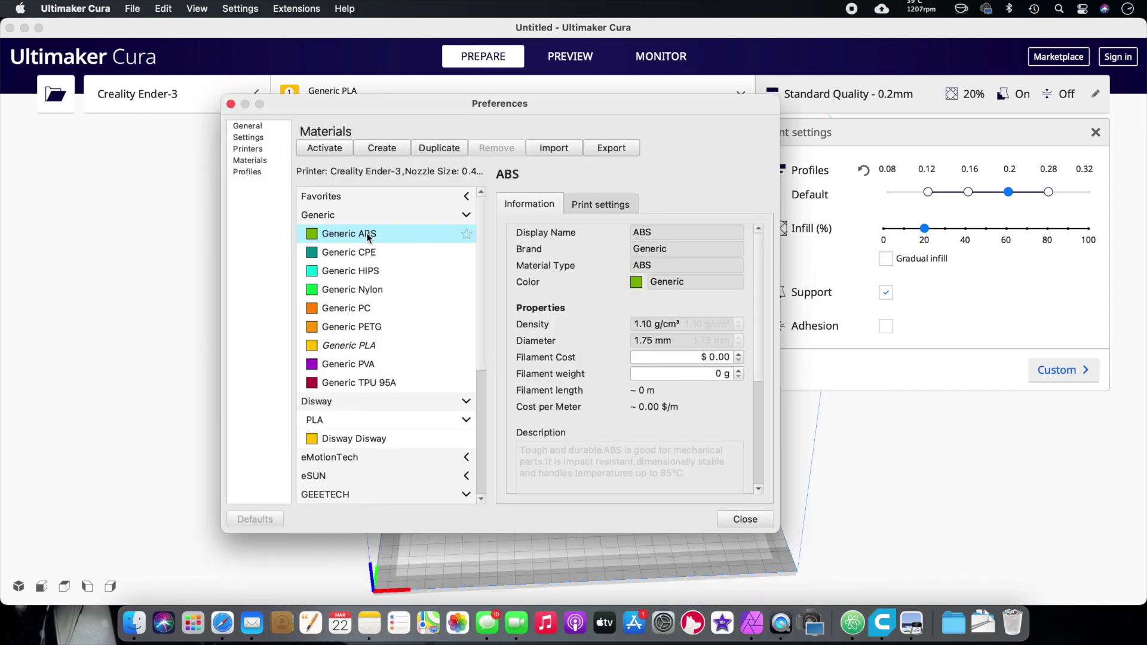
Duplicate Generic ABS, set the copy's brand to Hatchbox, and view its print settings.
{"action": "left_click", "coordinate": [435, 148]}
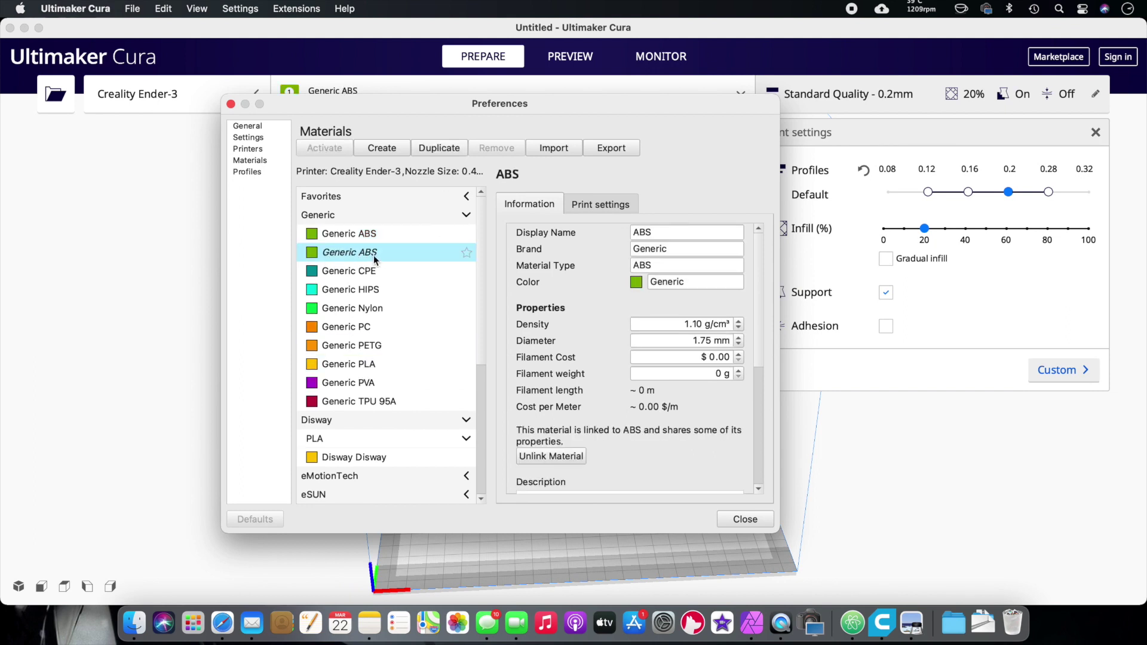
{"action": "double_click", "coordinate": [706, 251]}
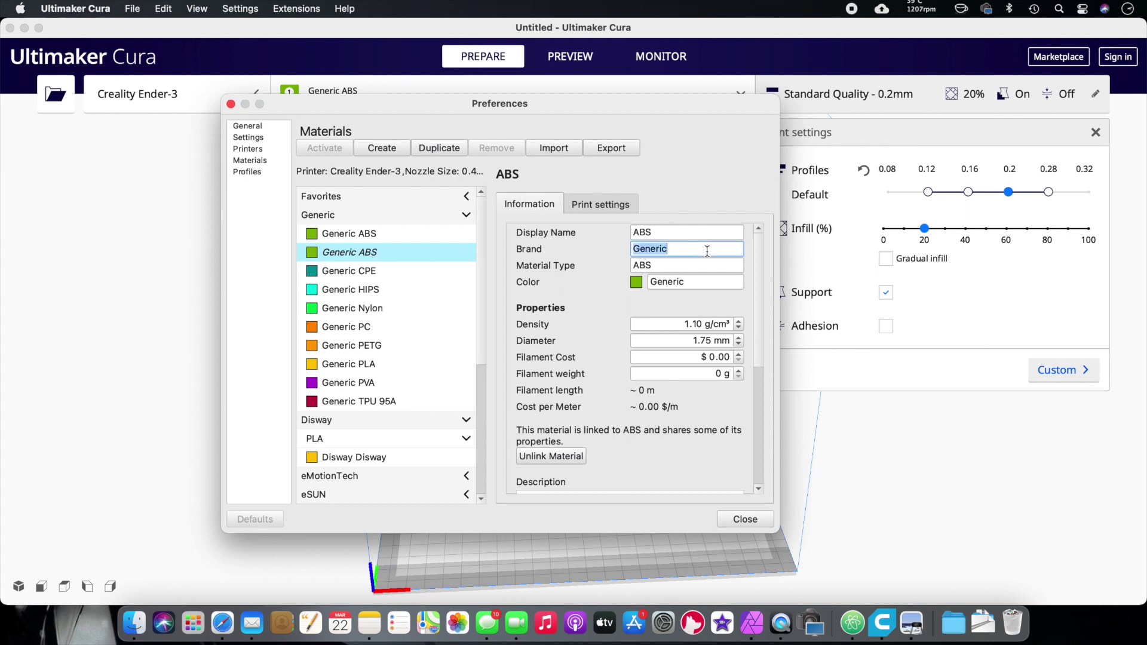
{"action": "type", "text": "Hatchbox"}
{"action": "left_click", "coordinate": [596, 209]}
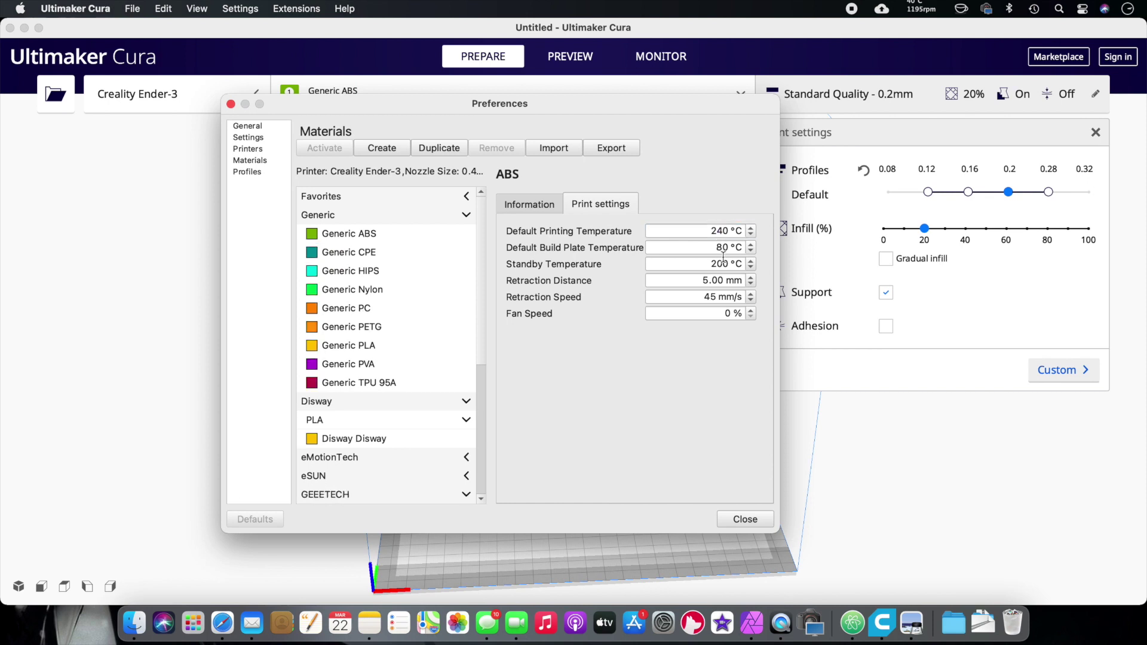
Set the Hatchbox ABS print temperature to 230 °C and the bed temperature to 100 °C.
{"action": "double_click", "coordinate": [720, 231]}
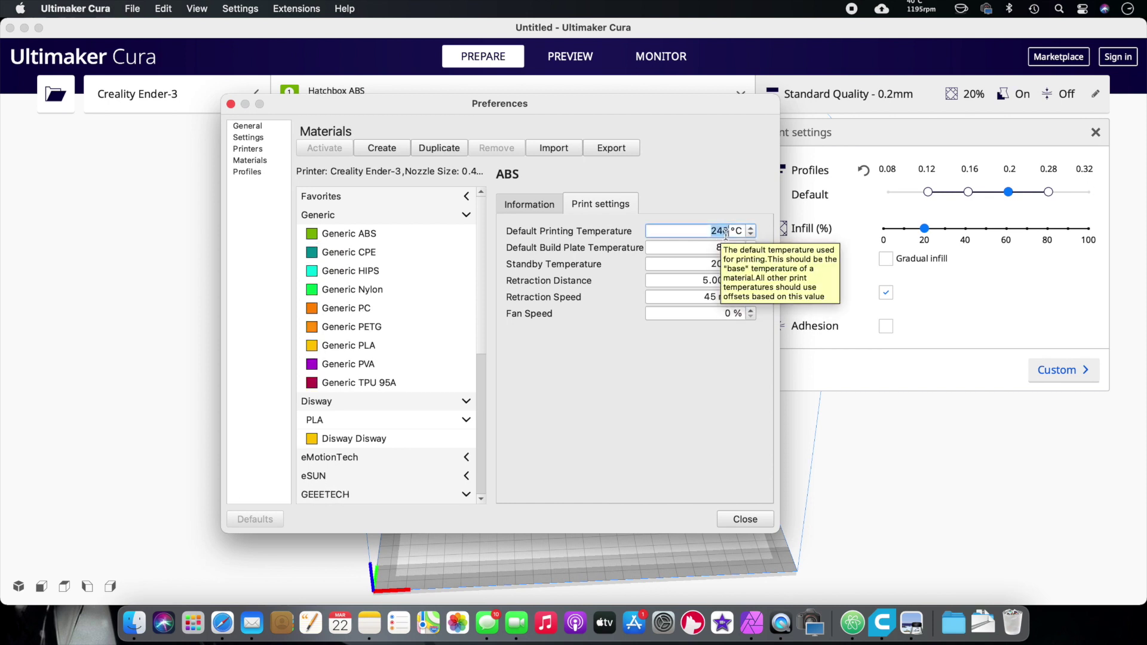
{"action": "type", "text": "230"}
{"action": "key", "text": "Tab"}
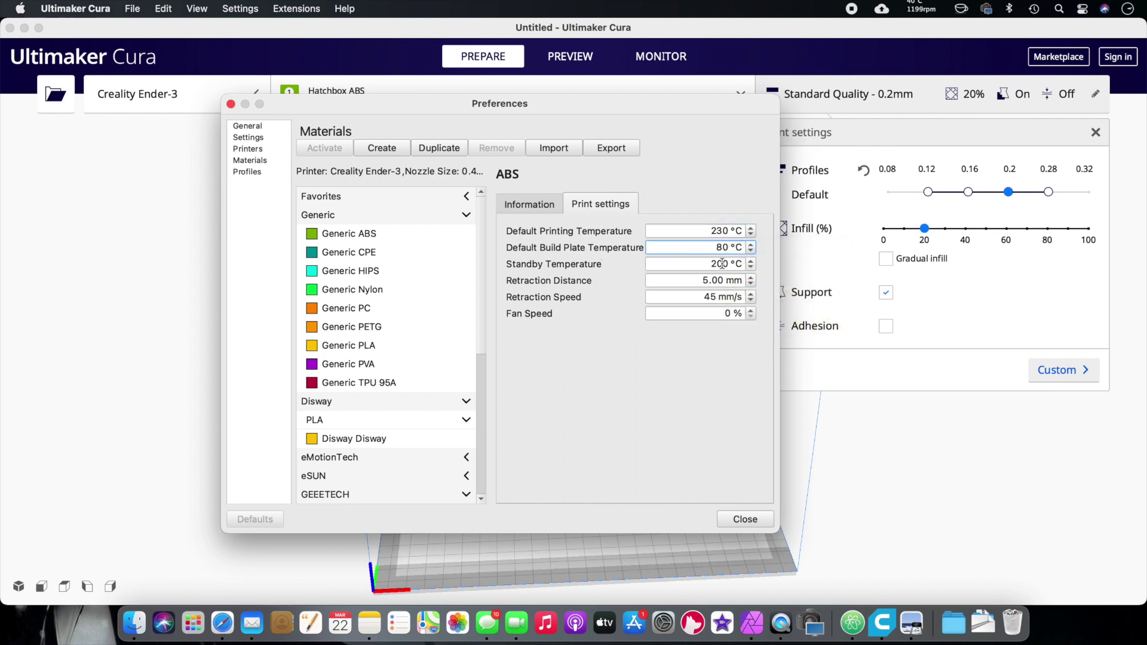
{"action": "key", "text": "BackSpace"}
{"action": "key", "text": "BackSpace"}
{"action": "key", "text": "Tab"}
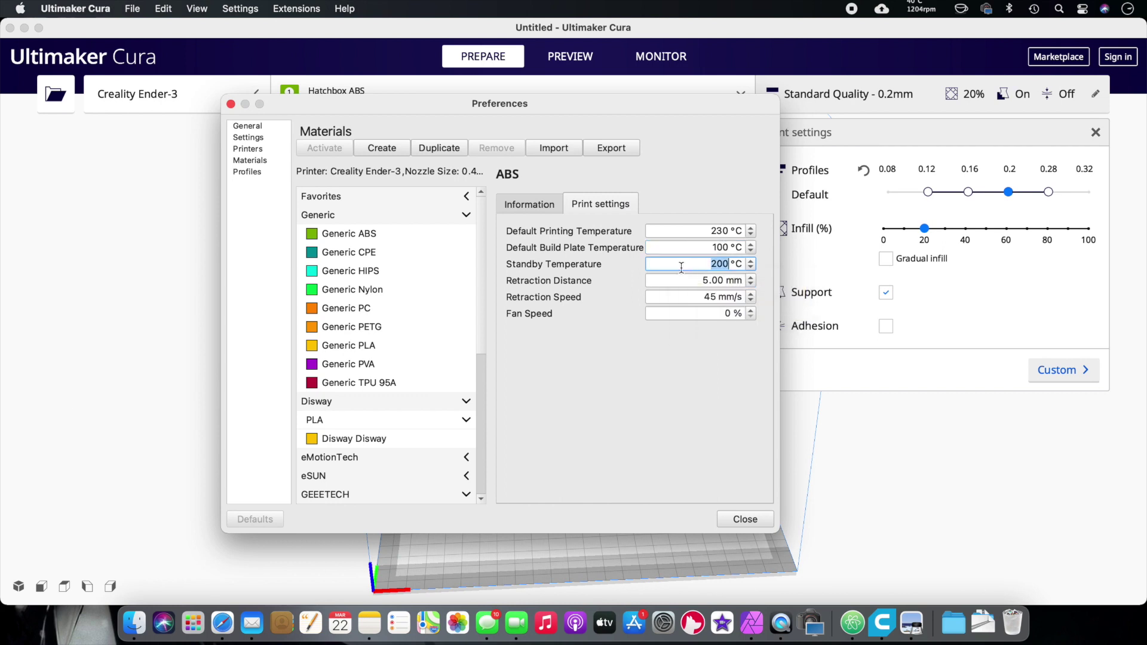
{"action": "type", "text": "23"}
Set the Hatchbox ABS filament cost to 20 and spool weight to 1000 g.
{"action": "left_click", "coordinate": [557, 209]}
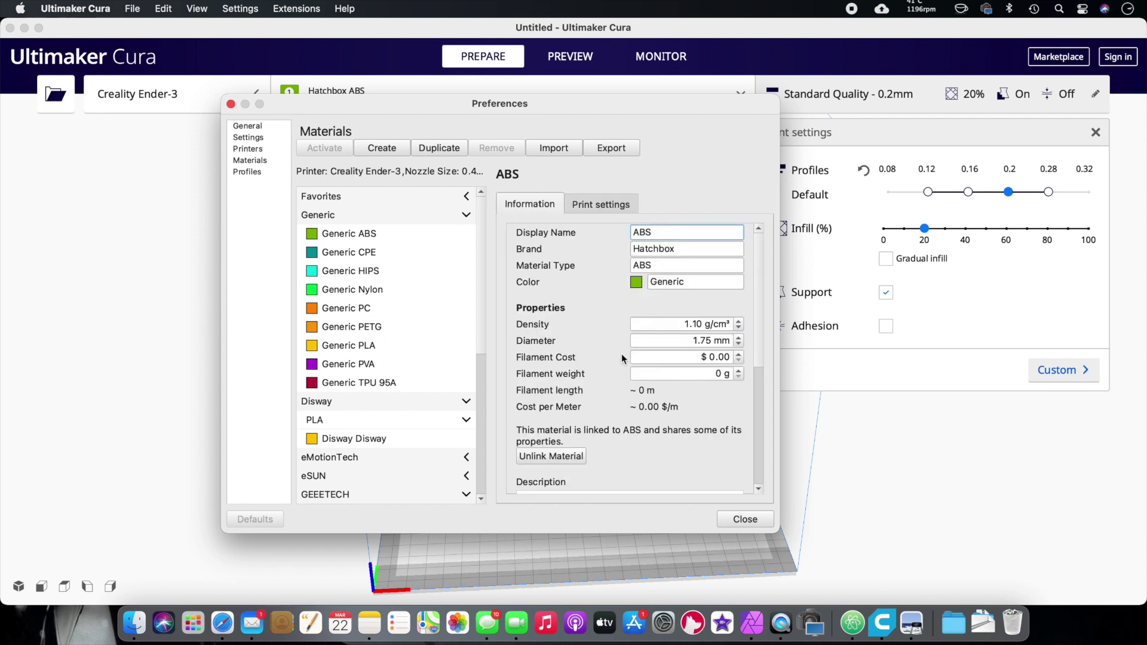
{"action": "double_click", "coordinate": [721, 357]}
{"action": "type", "text": "20"}
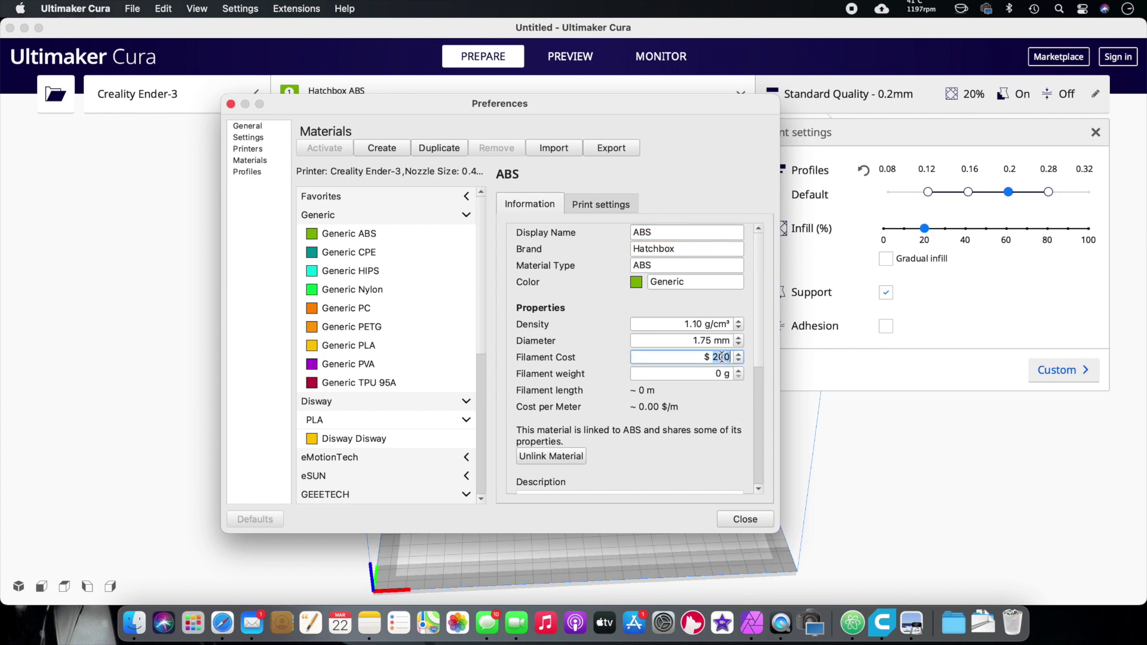
{"action": "type", "text": "10"}
{"action": "type", "text": "00"}
{"action": "left_click", "coordinate": [719, 373]}
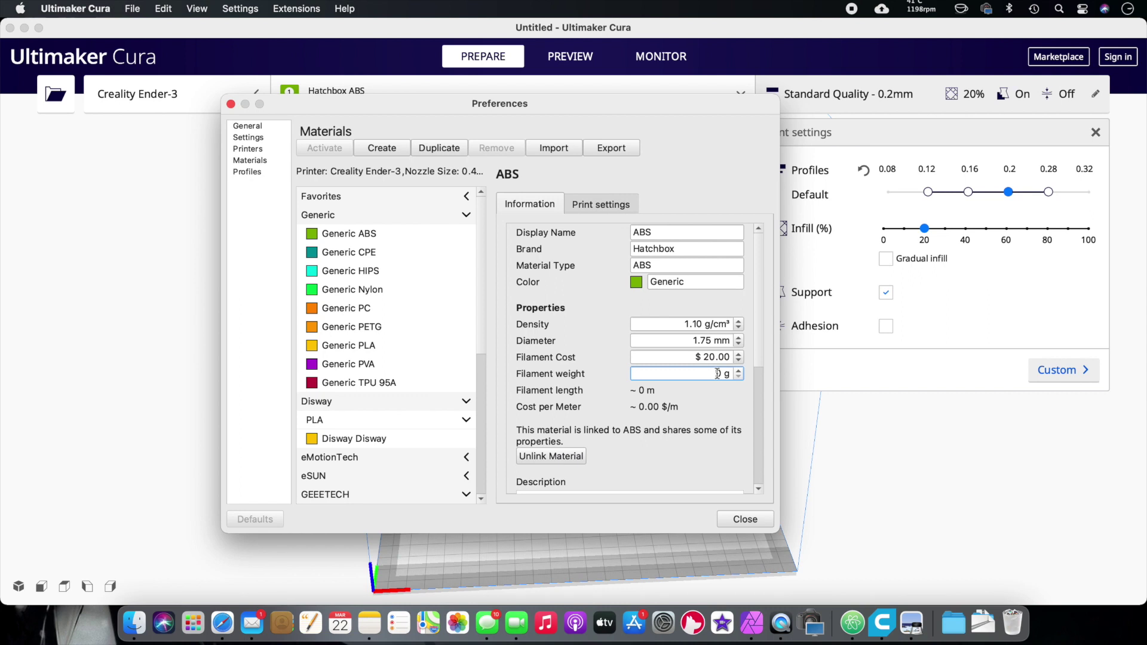
{"action": "type", "text": "1000"}
Confirm Hatchbox ABS is the ticked active material in the material panel.
{"action": "left_click", "coordinate": [754, 520]}
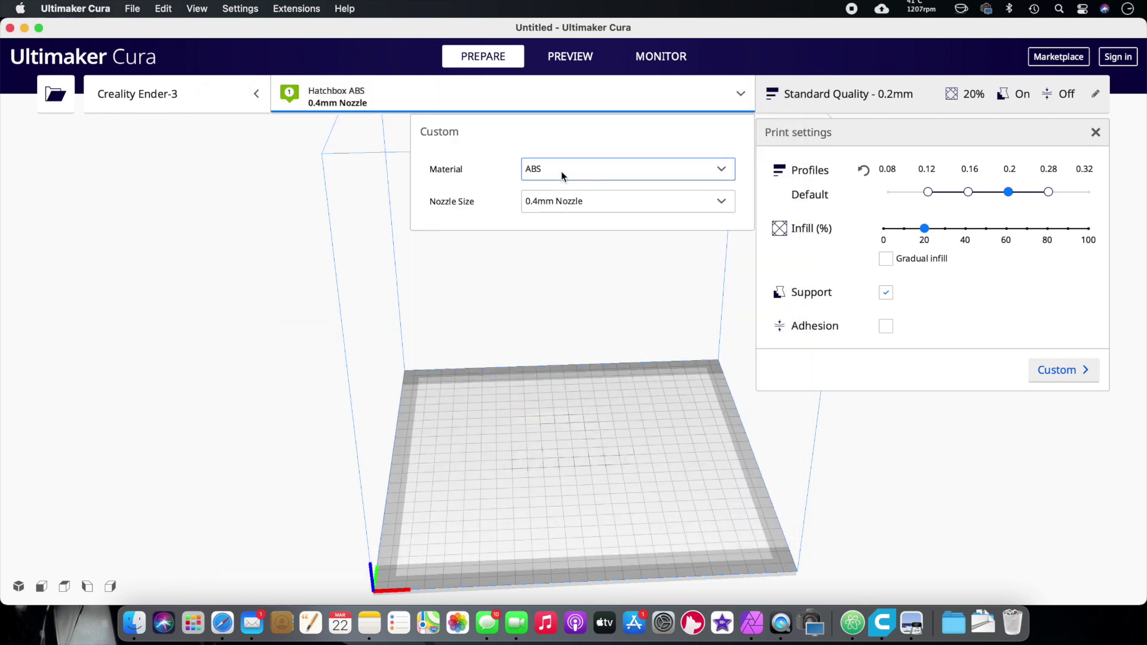
{"action": "left_click", "coordinate": [464, 94]}
{"action": "left_click", "coordinate": [466, 94]}
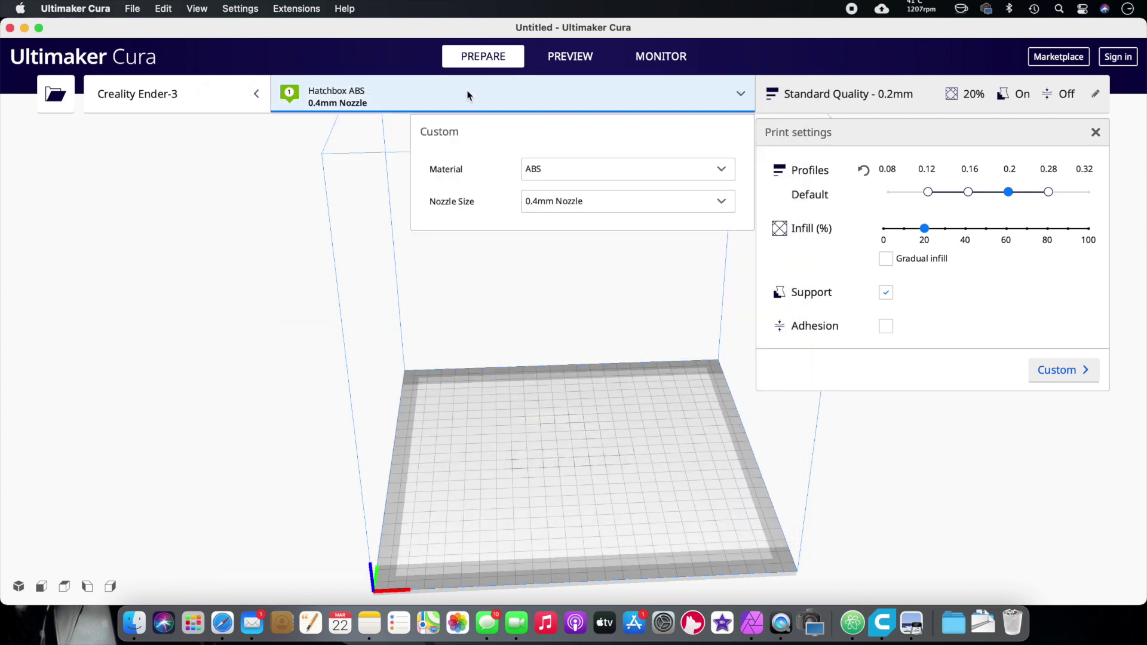
{"action": "left_click", "coordinate": [723, 169]}
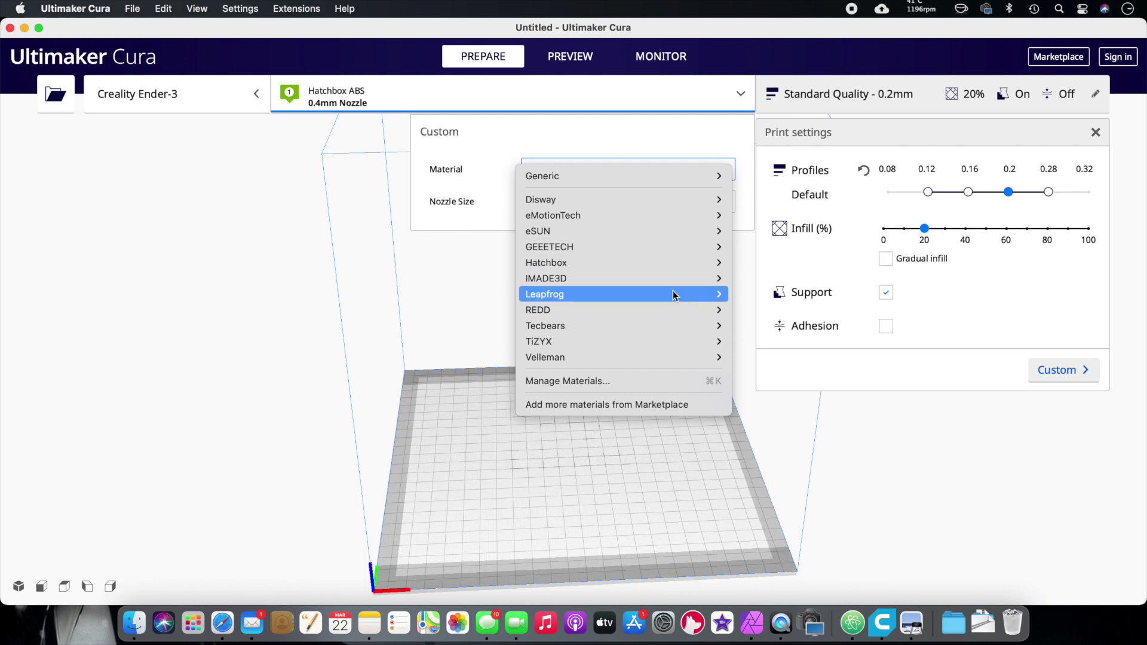
{"action": "mouse_move", "coordinate": [647, 271]}
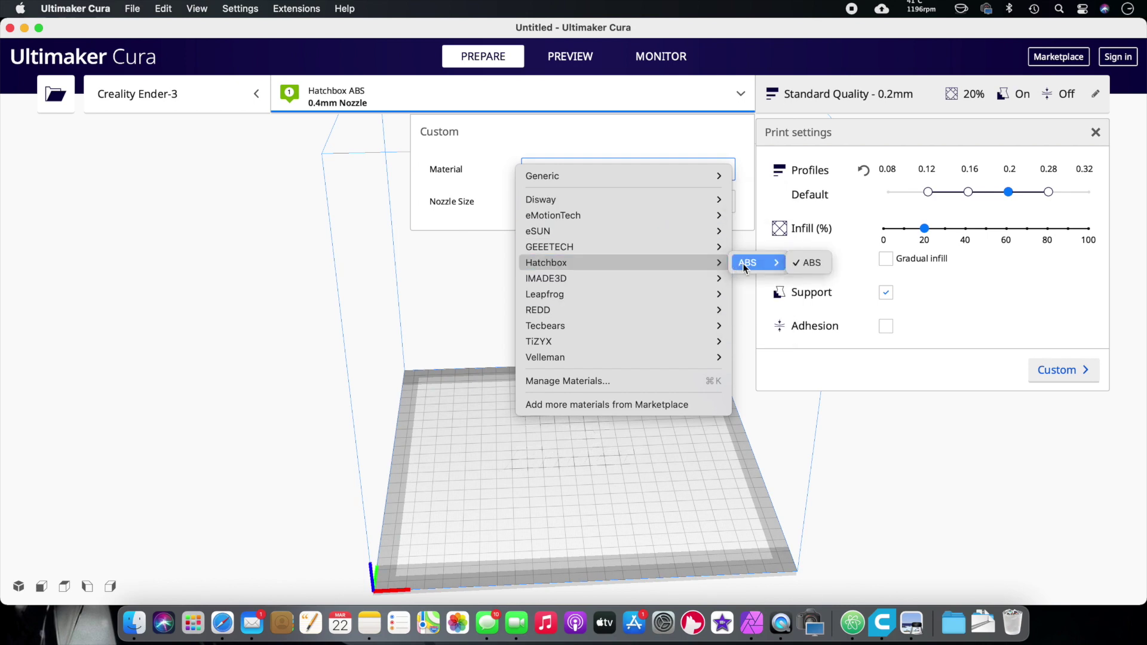
{"action": "left_click", "coordinate": [573, 180]}
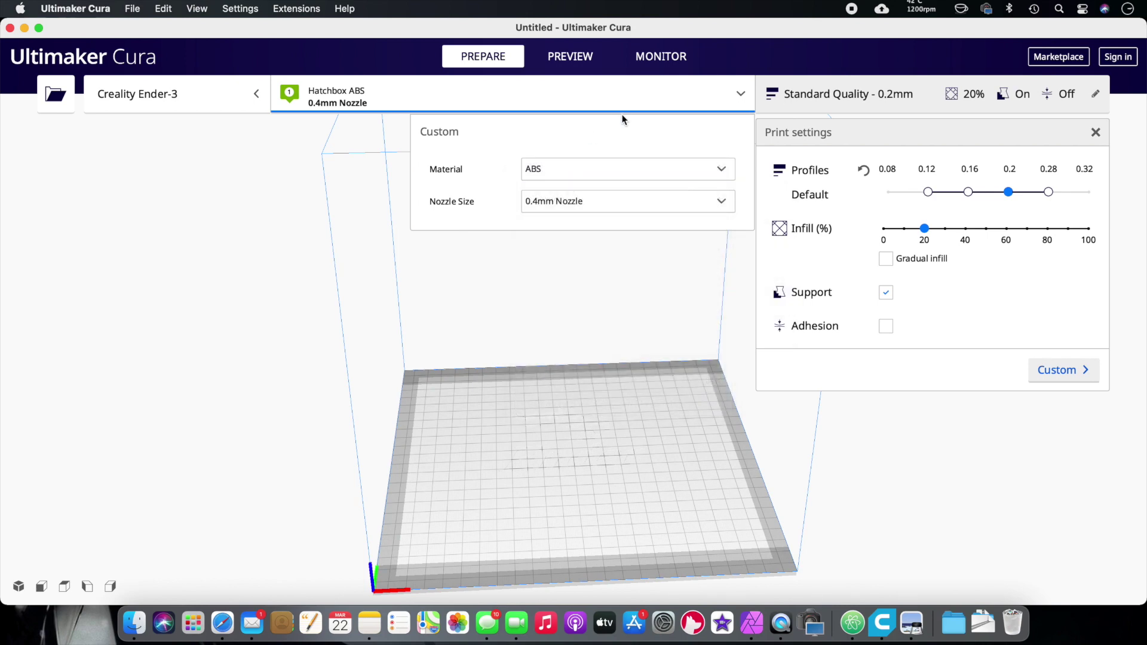
{"action": "left_click", "coordinate": [485, 380]}
{"action": "right_click_drag", "start_coordinate": [484, 380], "coordinate": [586, 317]}
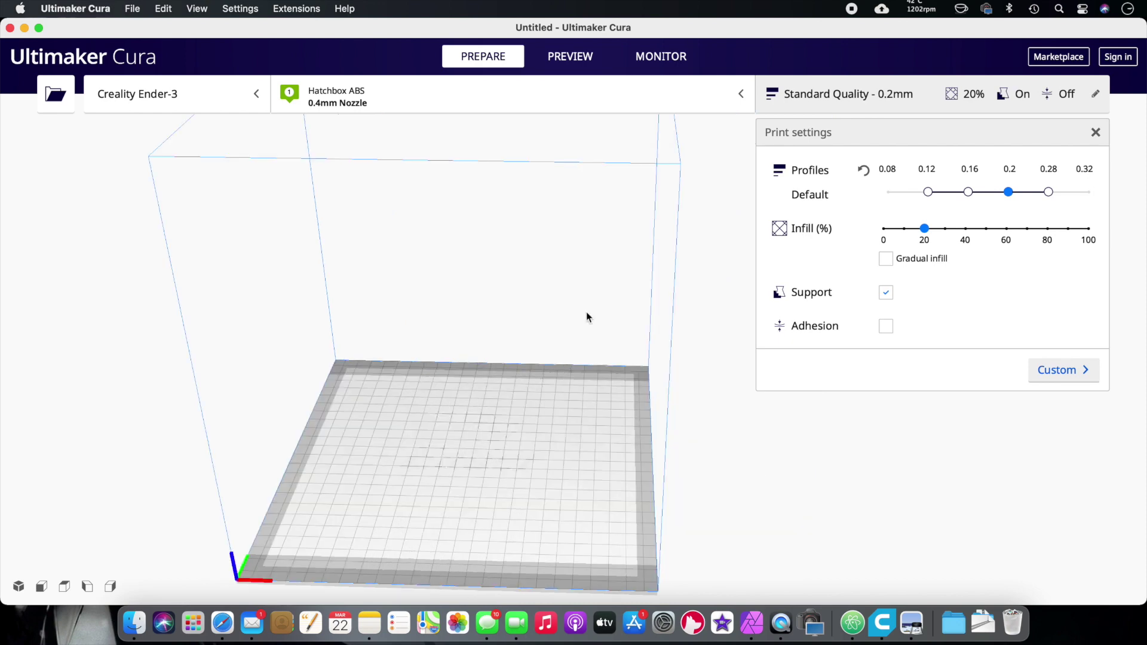
{"action": "left_click", "coordinate": [481, 84]}
{"action": "right_click_drag", "start_coordinate": [466, 418], "coordinate": [500, 418]}
Load the CE3_Funky Amberis stand model and turn on build plate adhesion.
{"action": "left_click", "coordinate": [418, 418]}
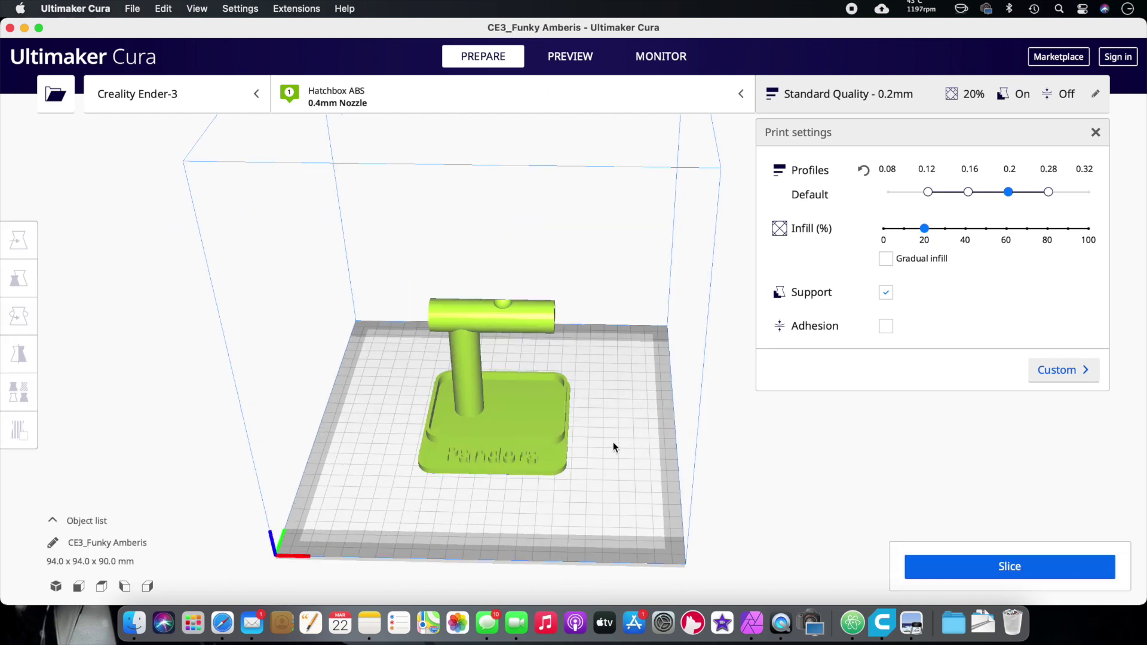
{"action": "mouse_move", "coordinate": [645, 453]}
{"action": "right_mouse_down"}
{"action": "mouse_move", "coordinate": [611, 457]}
{"action": "mouse_move", "coordinate": [590, 445]}
{"action": "mouse_move", "coordinate": [581, 457]}
{"action": "mouse_move", "coordinate": [639, 422]}
{"action": "mouse_move", "coordinate": [637, 456]}
{"action": "mouse_move", "coordinate": [627, 443]}
{"action": "mouse_move", "coordinate": [634, 435]}
{"action": "right_mouse_up"}
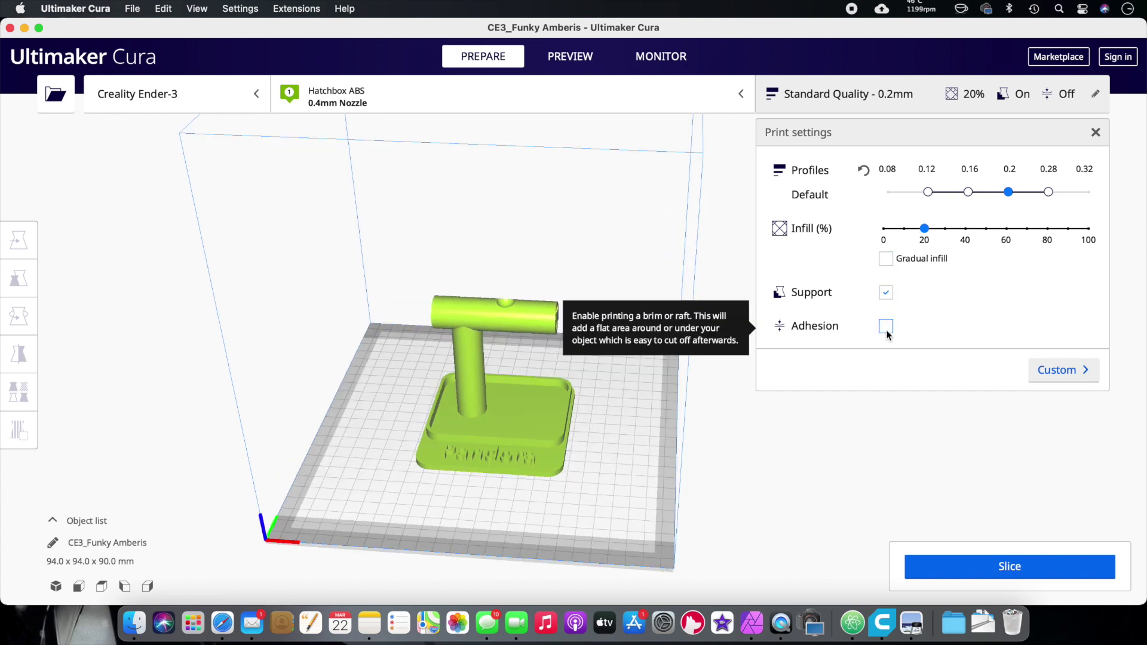
{"action": "left_click", "coordinate": [887, 327]}
Set the build plate adhesion type to Skirt in the custom print settings.
{"action": "left_click", "coordinate": [1051, 370]}
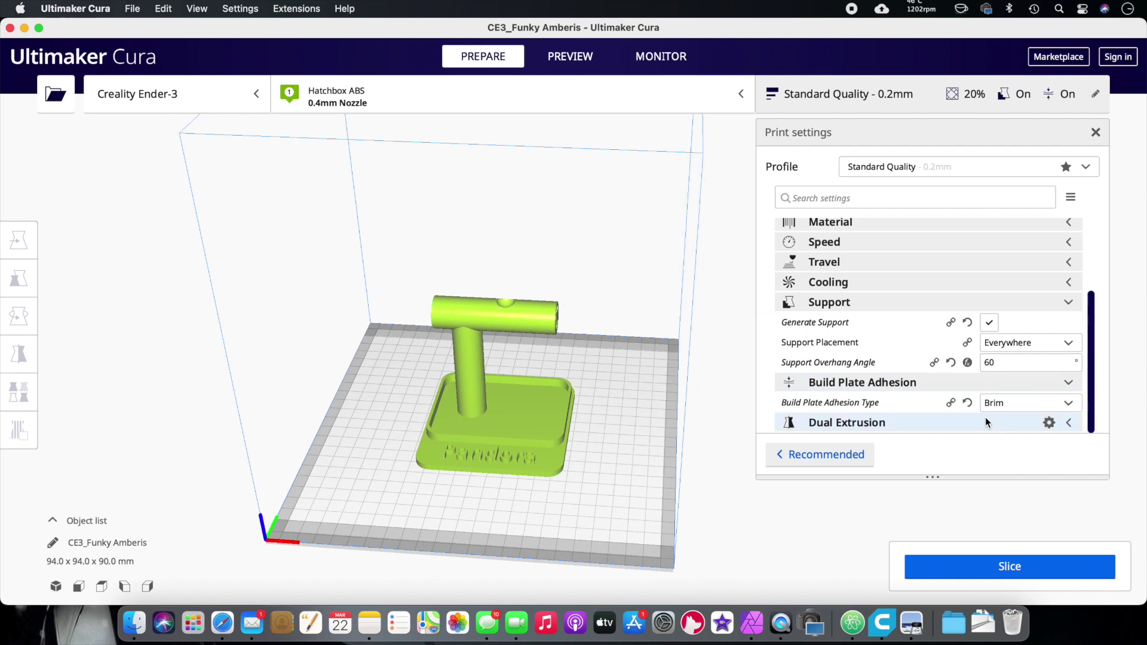
{"action": "left_click", "coordinate": [1013, 402]}
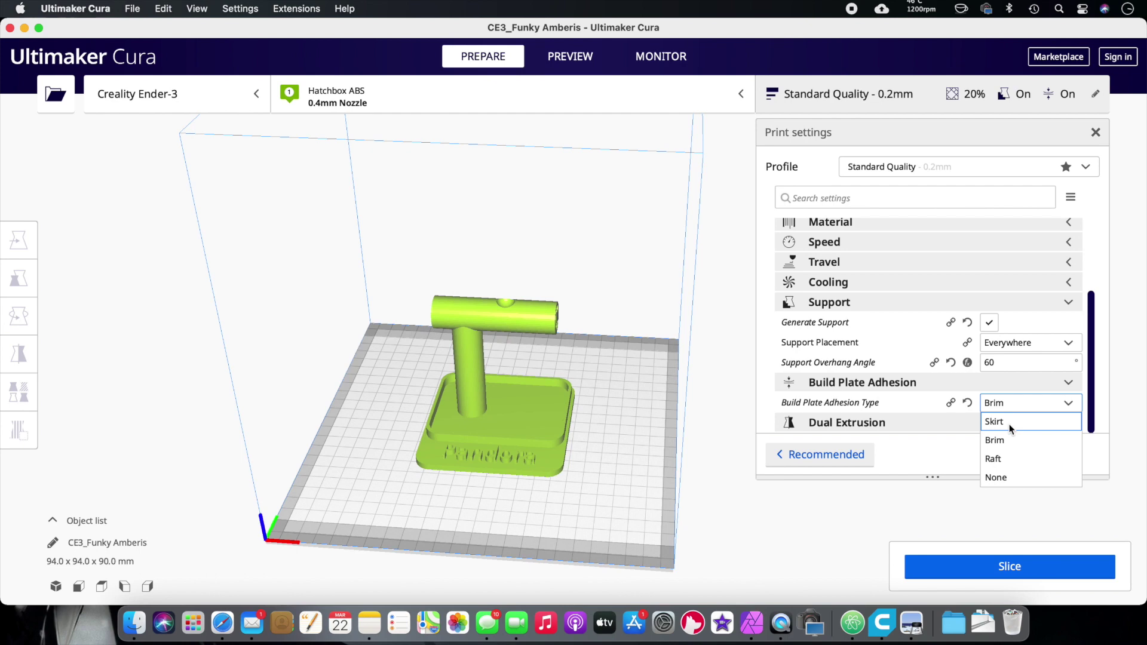
{"action": "left_click", "coordinate": [1011, 422]}
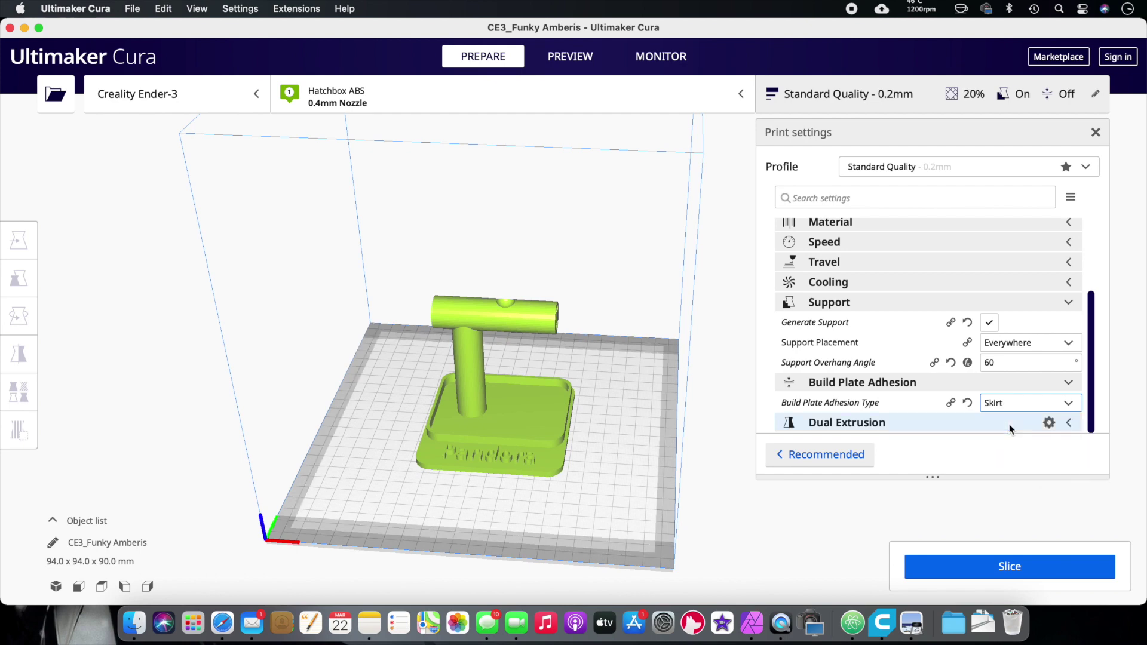
{"action": "left_click", "coordinate": [1016, 408]}
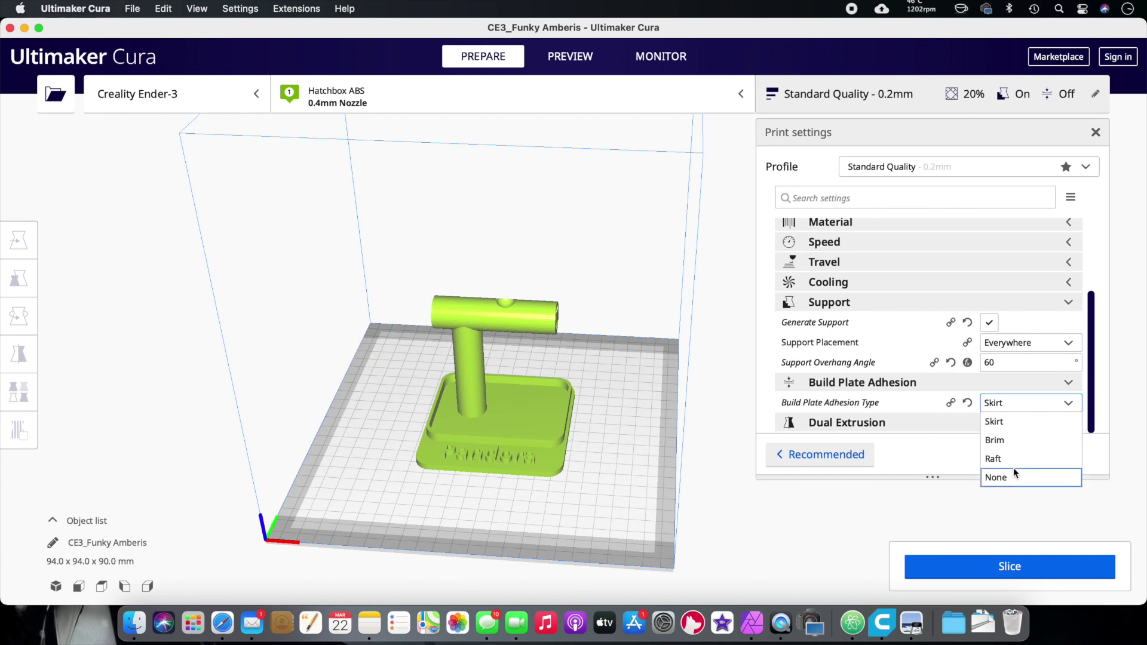
{"action": "left_click", "coordinate": [1014, 421]}
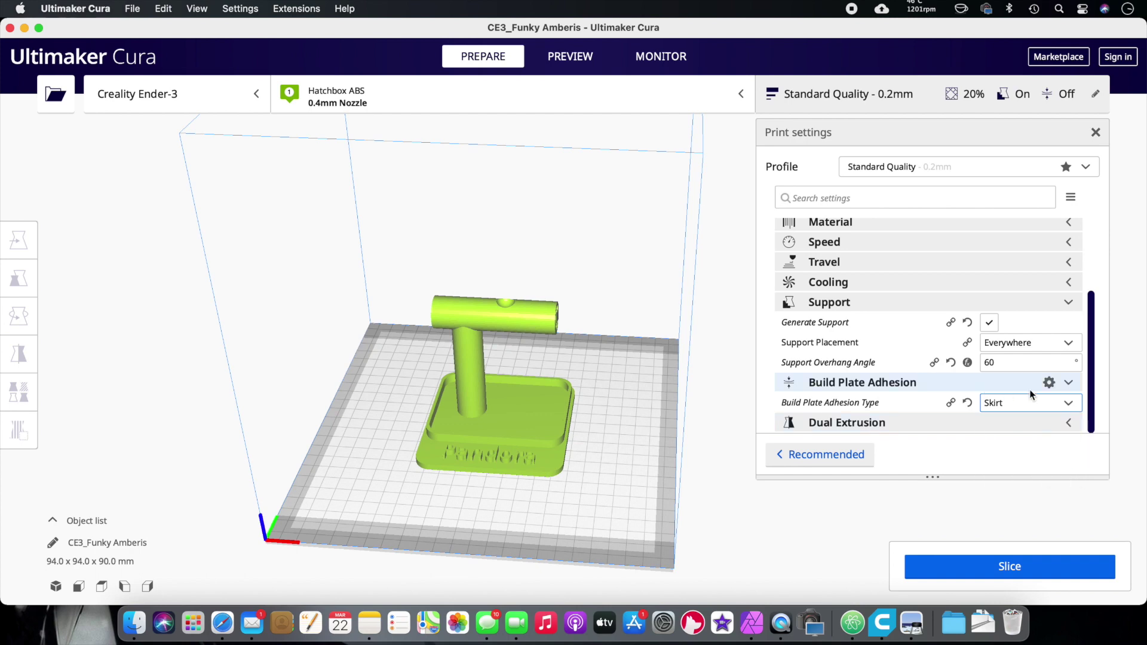
Re-enable adhesion in the Recommended settings and slice the stand model.
{"action": "left_click", "coordinate": [841, 461]}
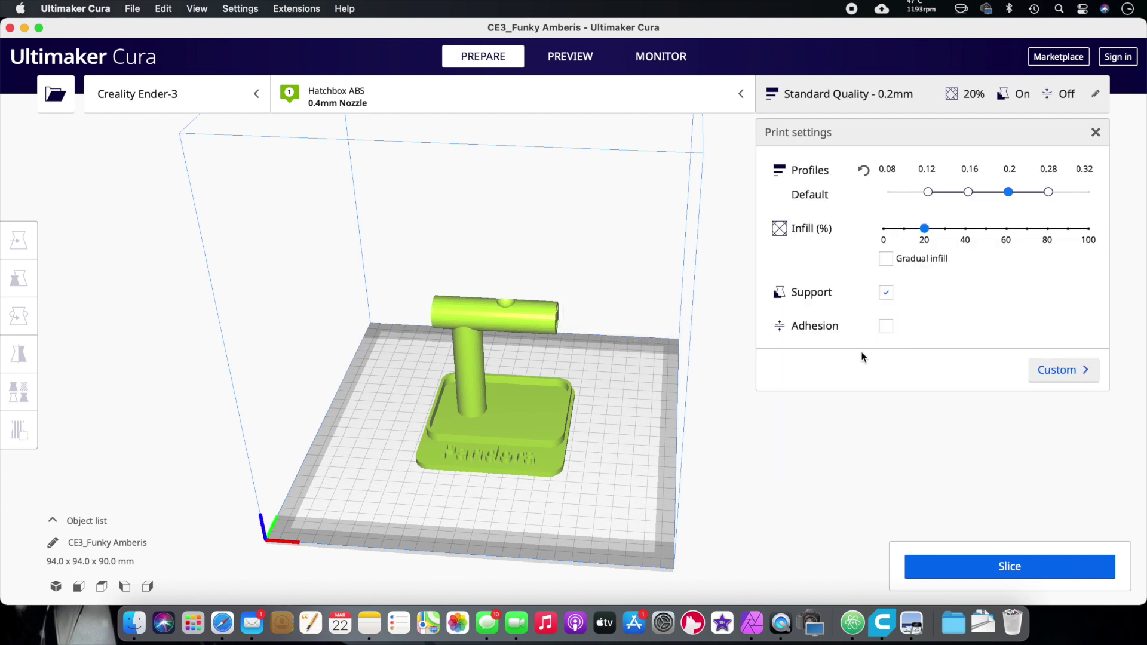
{"action": "left_click", "coordinate": [886, 325]}
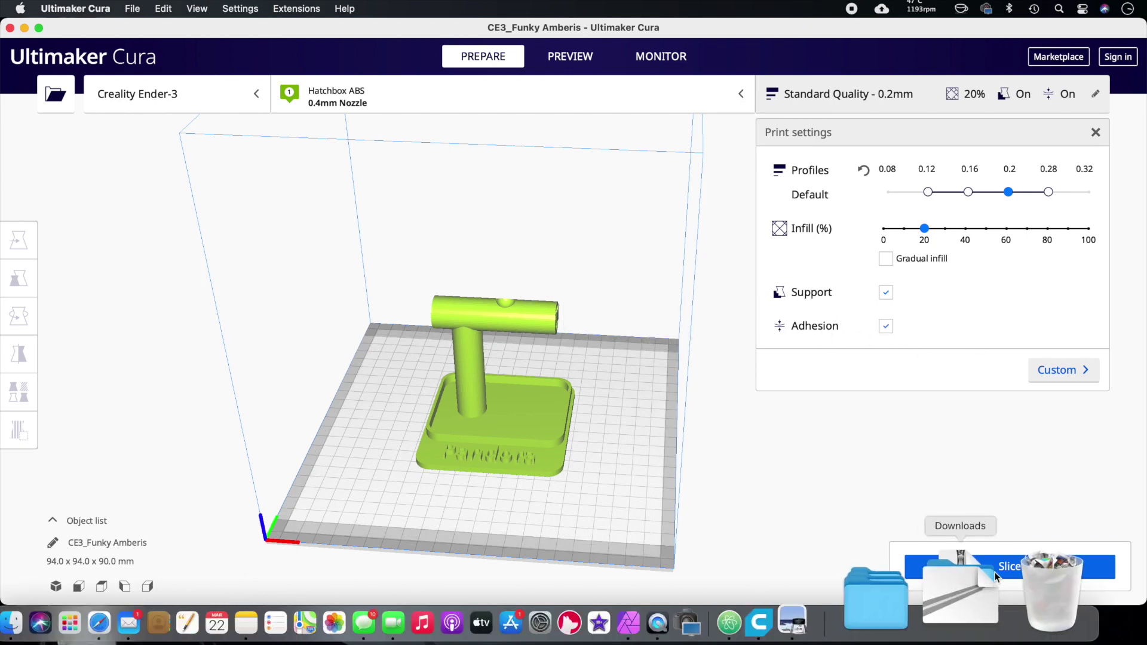
{"action": "left_click", "coordinate": [1003, 567]}
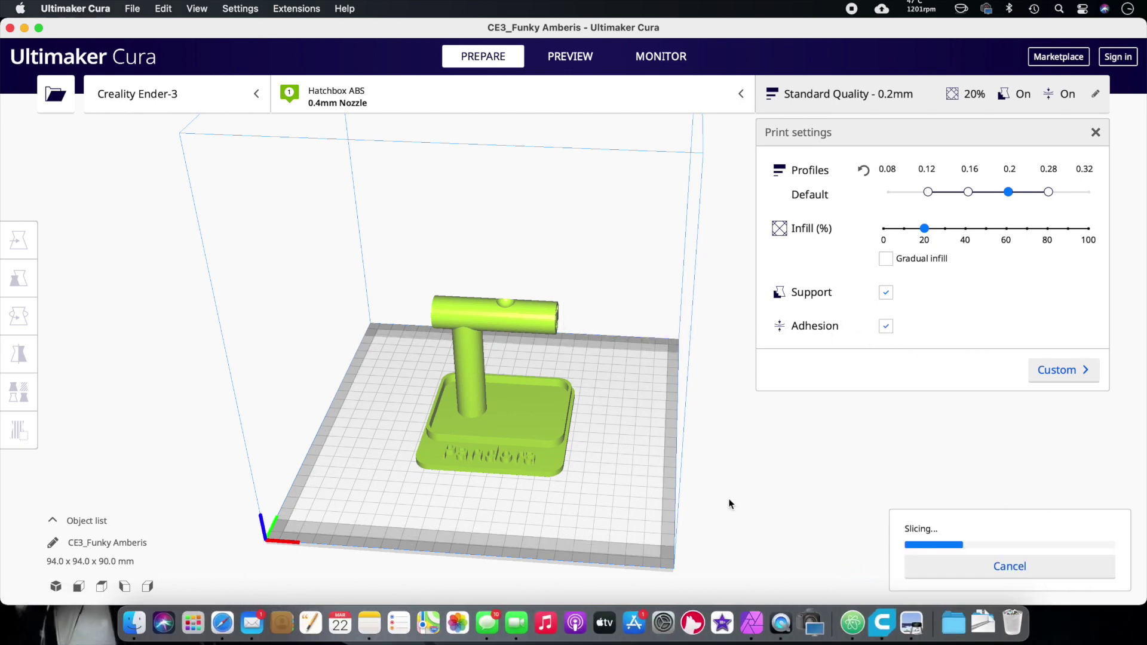
Preview layer 1 of the sliced stand, playing out its full brim and infill path.
{"action": "left_click", "coordinate": [935, 567]}
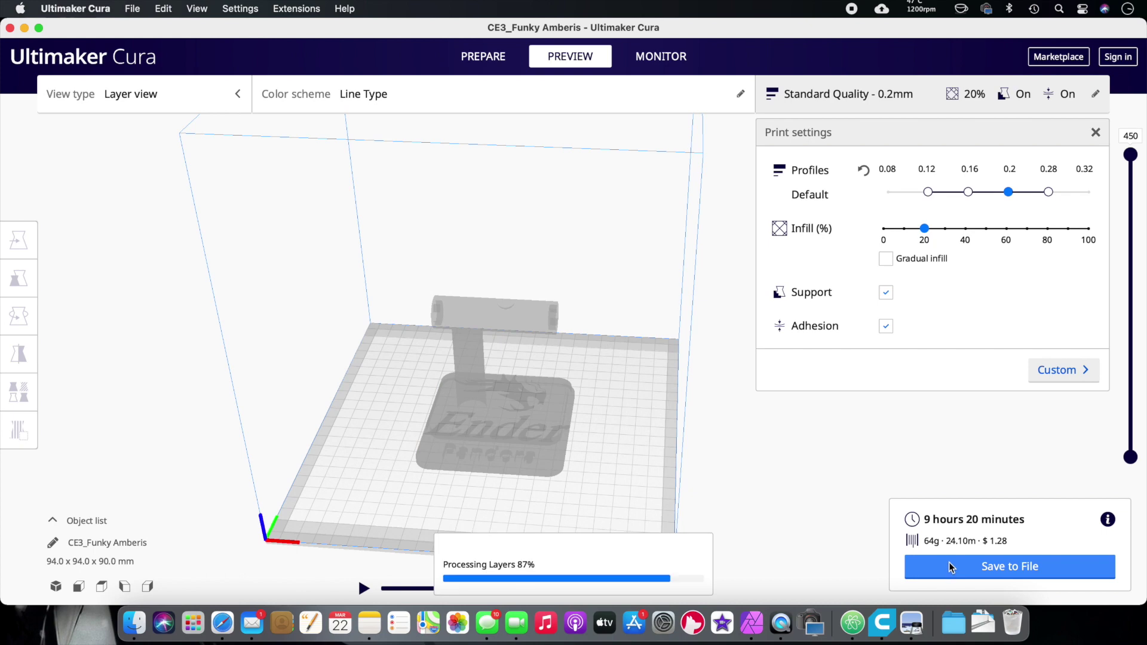
{"action": "right_click_drag", "start_coordinate": [703, 455], "coordinate": [569, 458]}
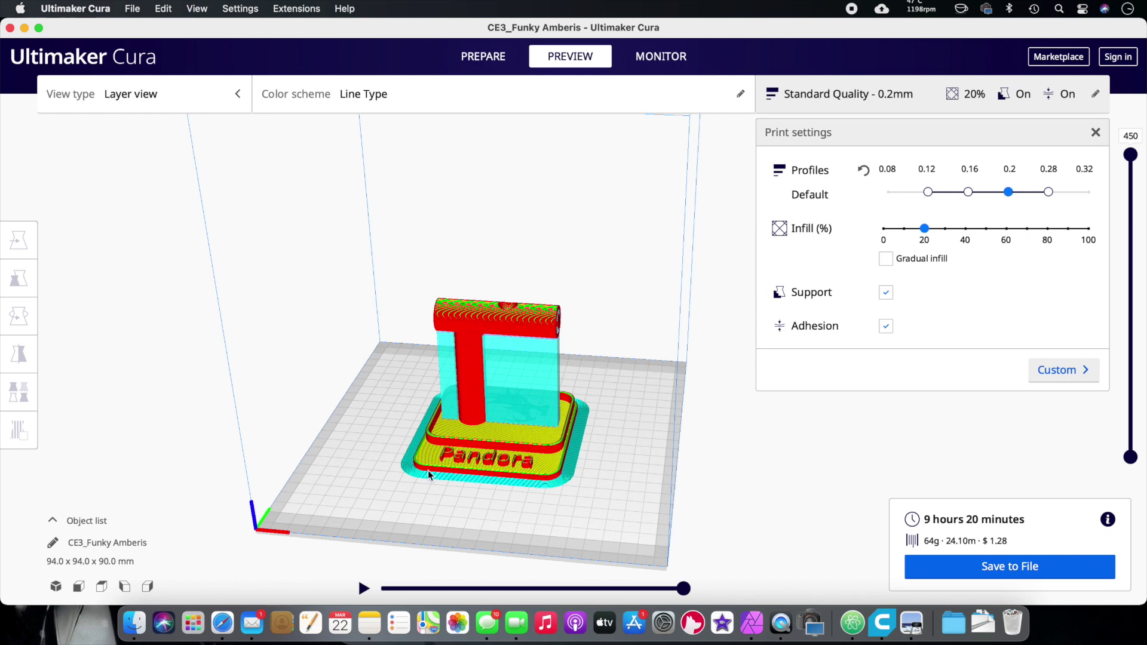
{"action": "left_click_drag", "start_coordinate": [1131, 155], "coordinate": [1129, 449]}
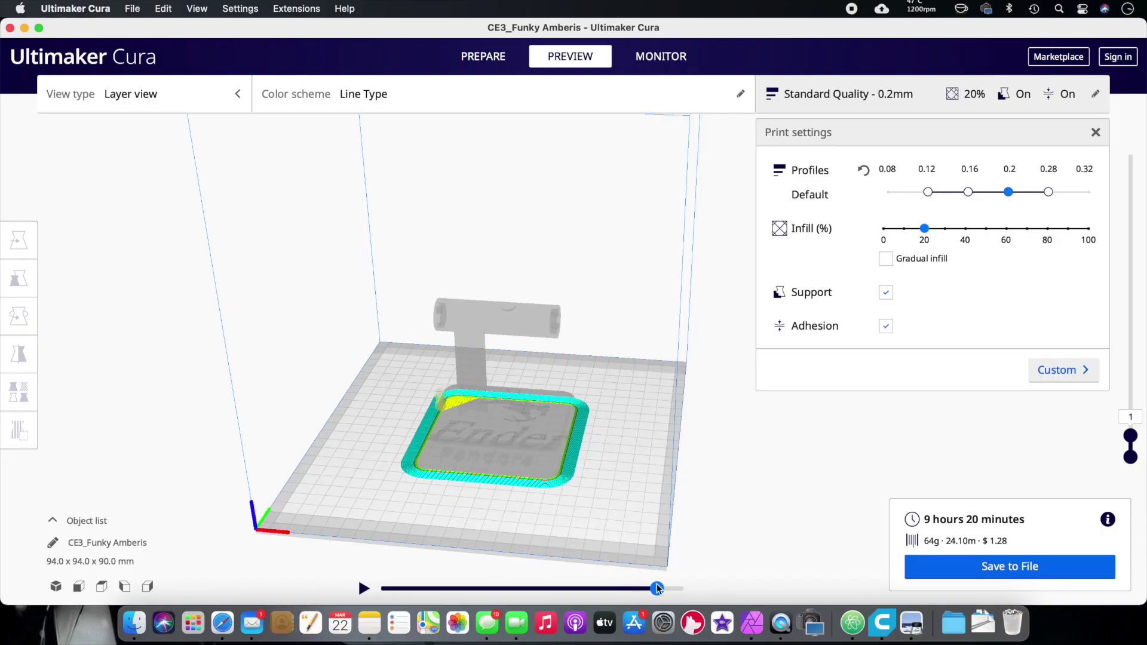
{"action": "left_click", "coordinate": [657, 589]}
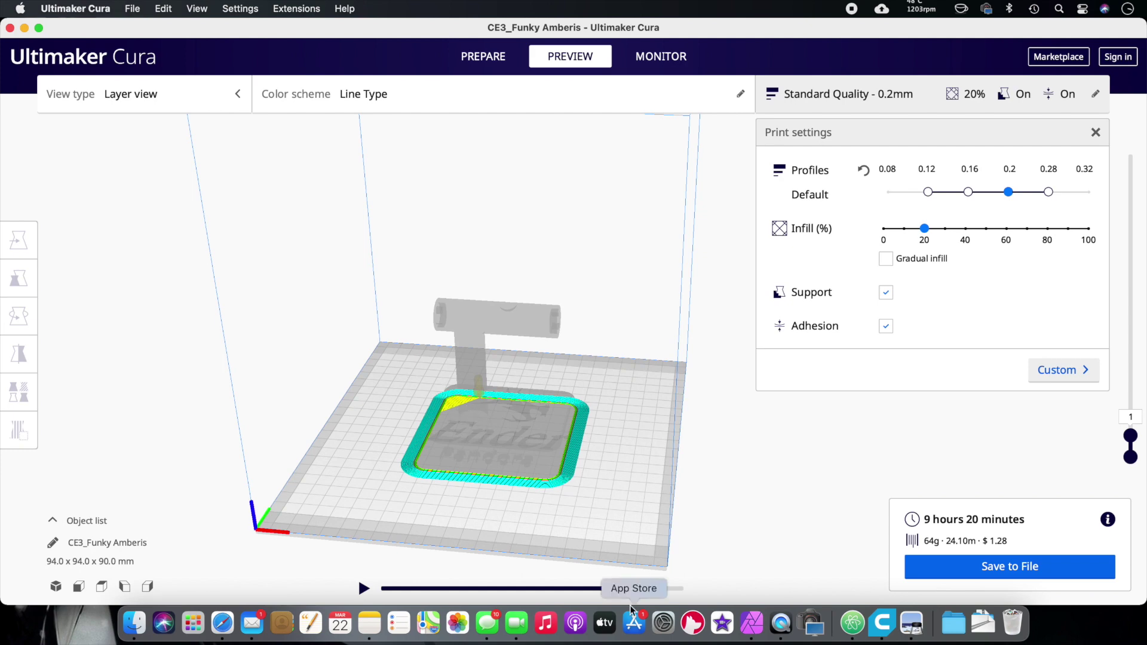
{"action": "left_click_drag", "start_coordinate": [657, 589], "coordinate": [699, 589]}
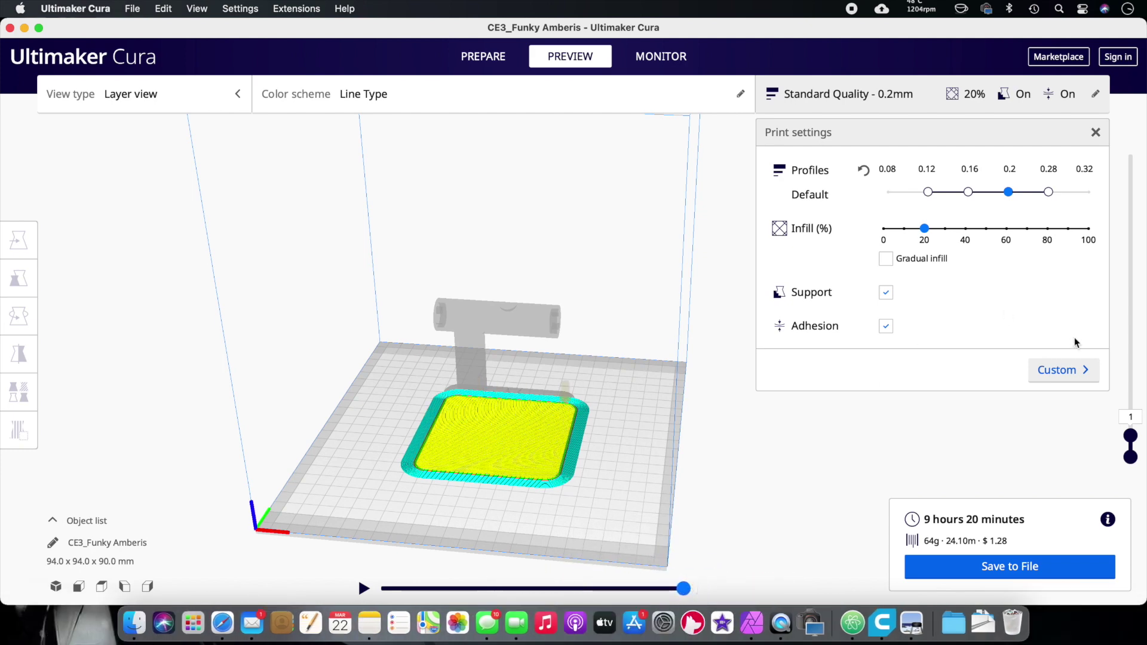
{"action": "left_click", "coordinate": [1068, 370]}
Switch adhesion to Raft and step the preview up through the raft layers to layer 5.
{"action": "left_click", "coordinate": [1017, 404]}
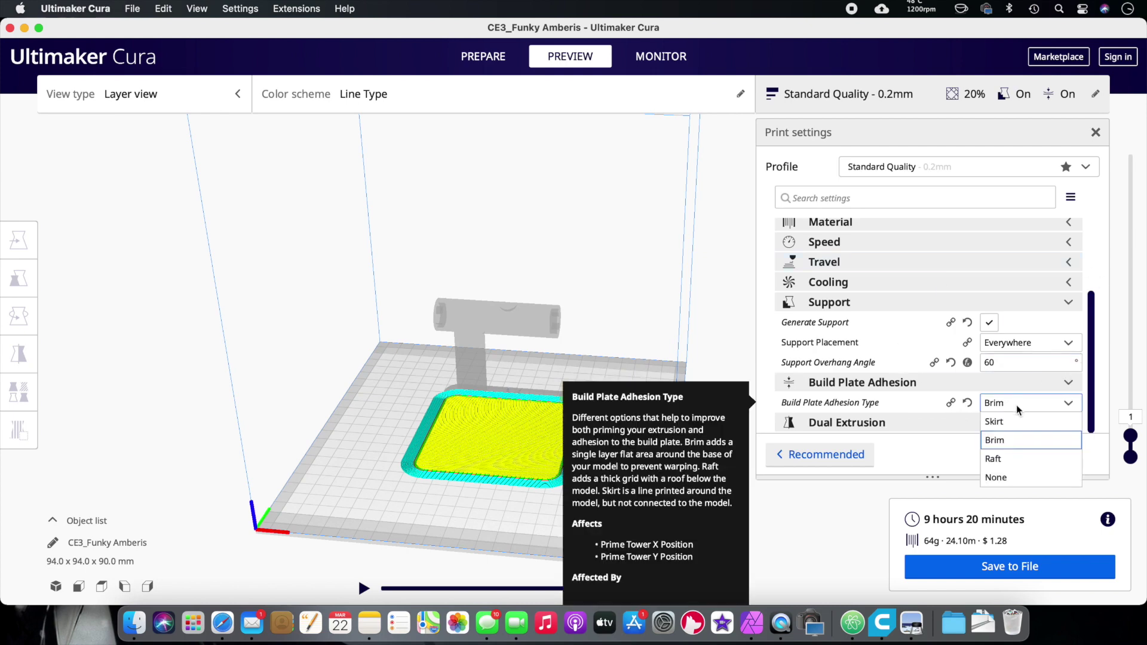
{"action": "left_click", "coordinate": [1006, 458]}
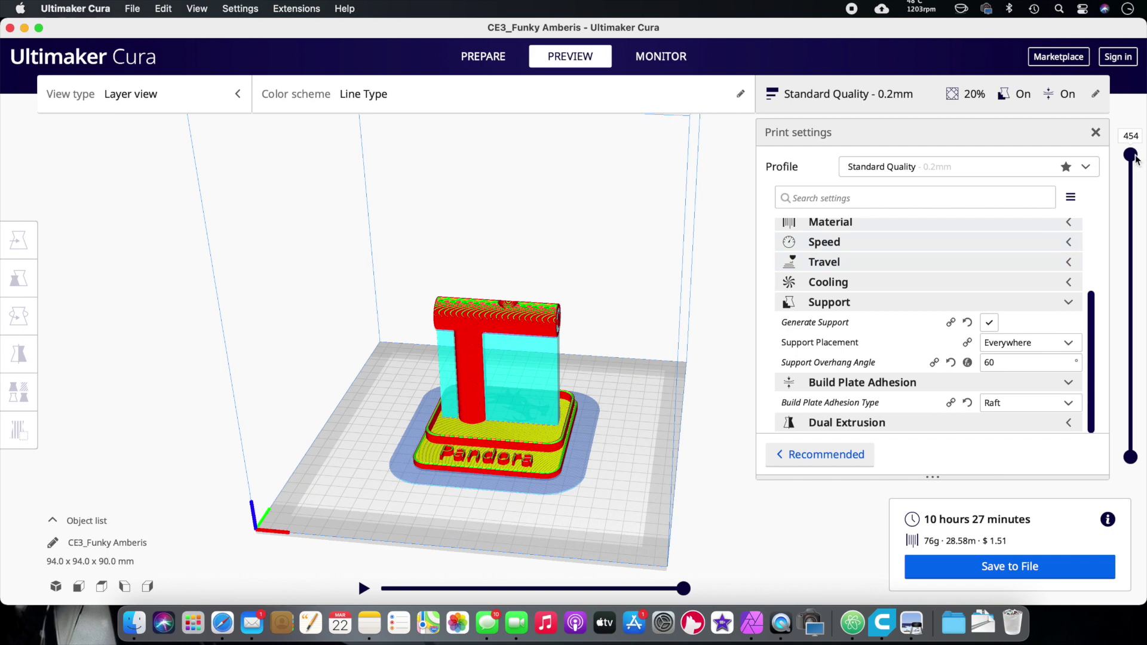
{"action": "left_click_drag", "start_coordinate": [1137, 160], "coordinate": [1132, 436]}
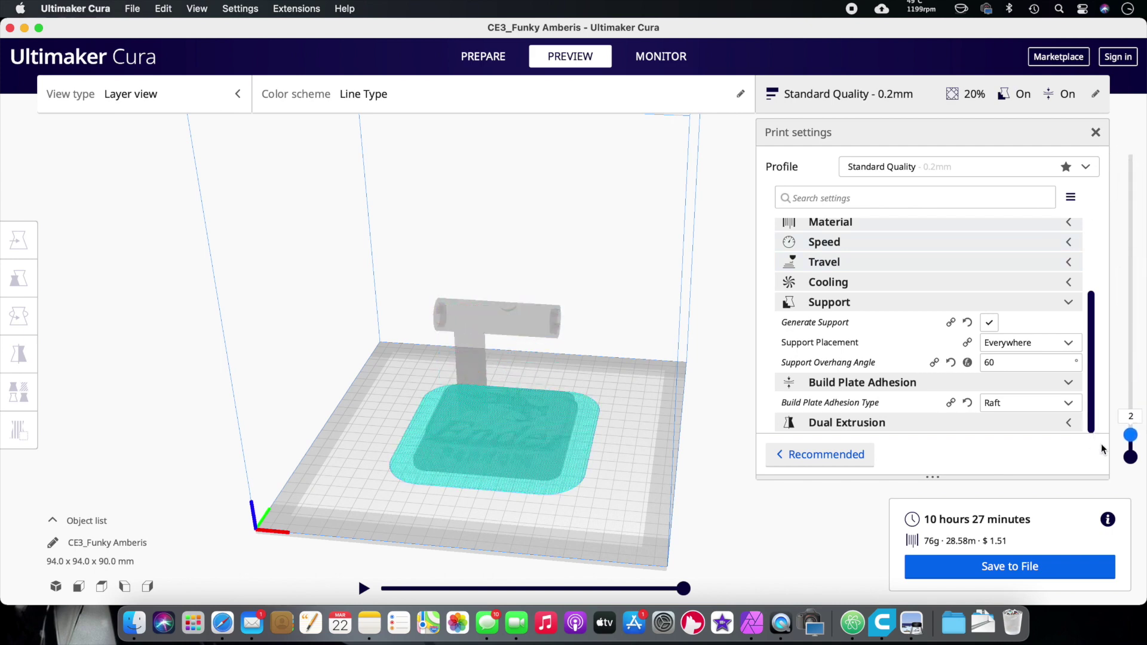
{"action": "key", "text": "Up"}
{"action": "key", "text": "Up"}
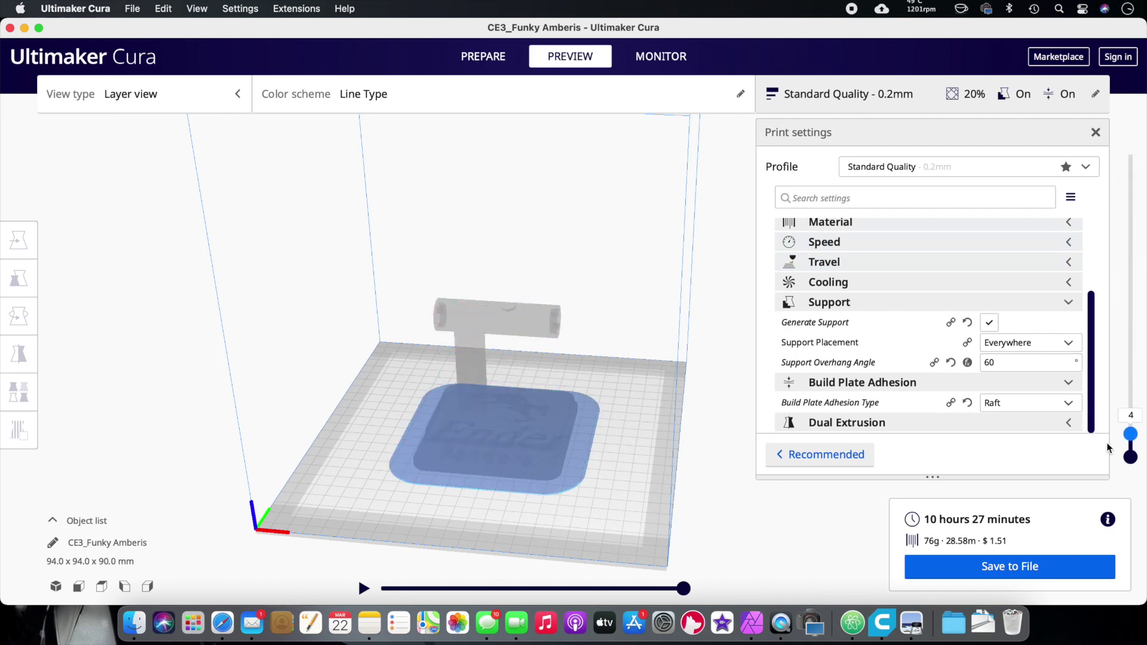
{"action": "key", "text": "Up"}
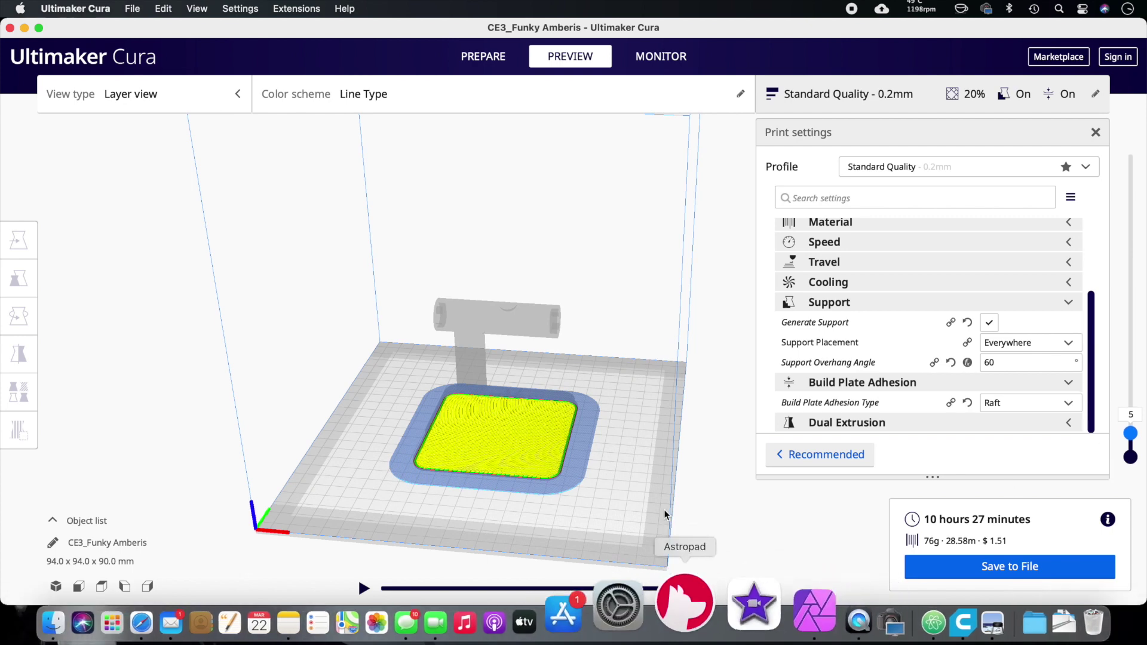
Scrub the print paths of layer 5 and layer 2 to inspect the raft.
{"action": "left_click_drag", "start_coordinate": [683, 588], "coordinate": [321, 581]}
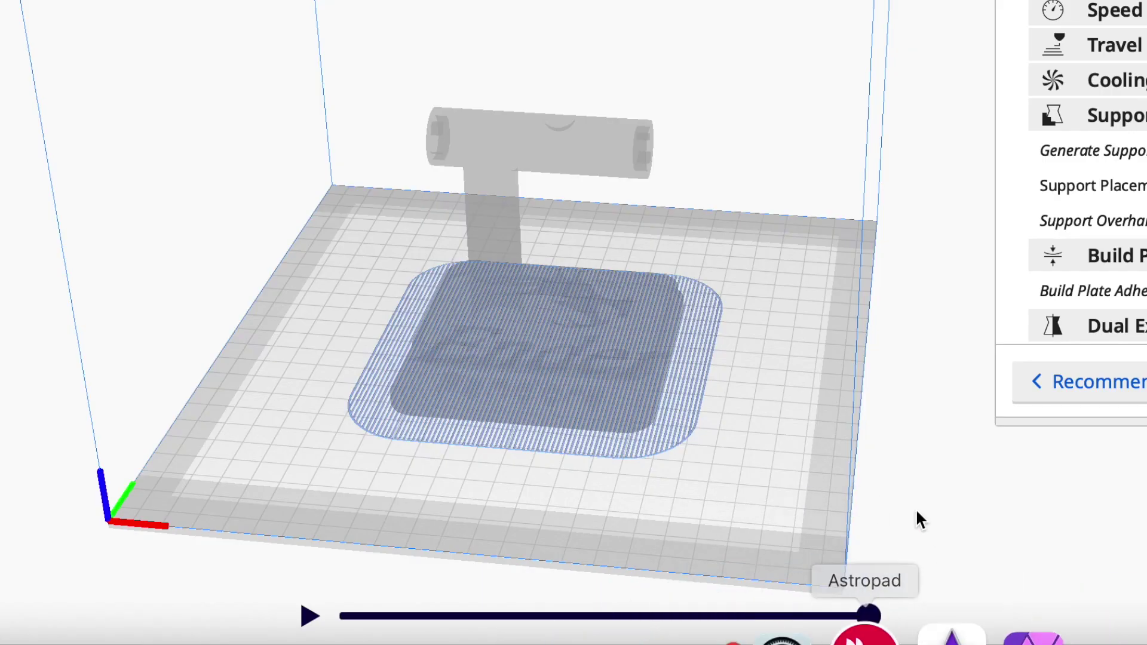
{"action": "left_click_drag", "start_coordinate": [685, 588], "coordinate": [524, 587]}
{"action": "left_click_drag", "start_coordinate": [591, 610], "coordinate": [993, 585]}
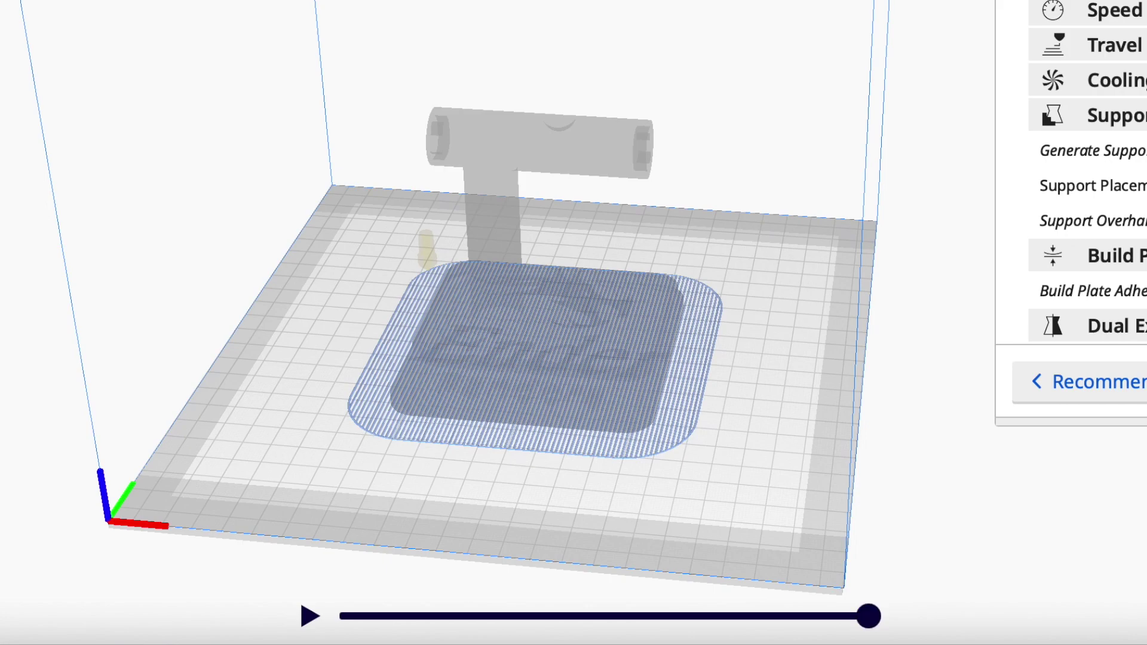
{"action": "left_click_drag", "start_coordinate": [868, 616], "coordinate": [684, 589]}
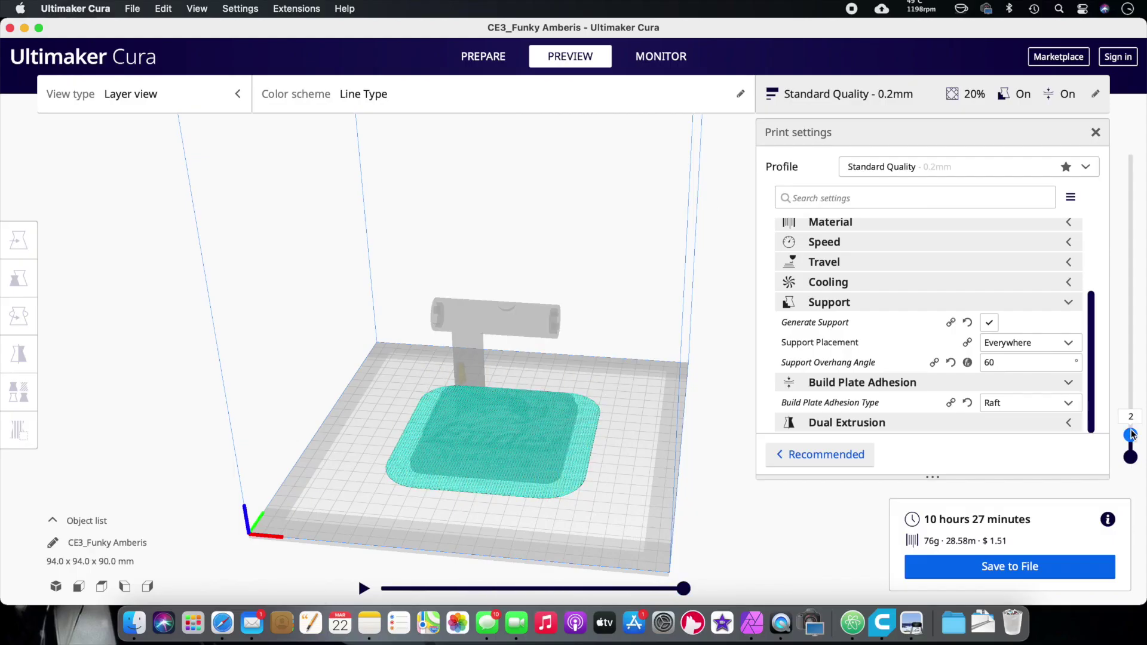
{"action": "left_click_drag", "start_coordinate": [1134, 429], "coordinate": [1131, 435]}
{"action": "left_click_drag", "start_coordinate": [678, 584], "coordinate": [775, 568]}
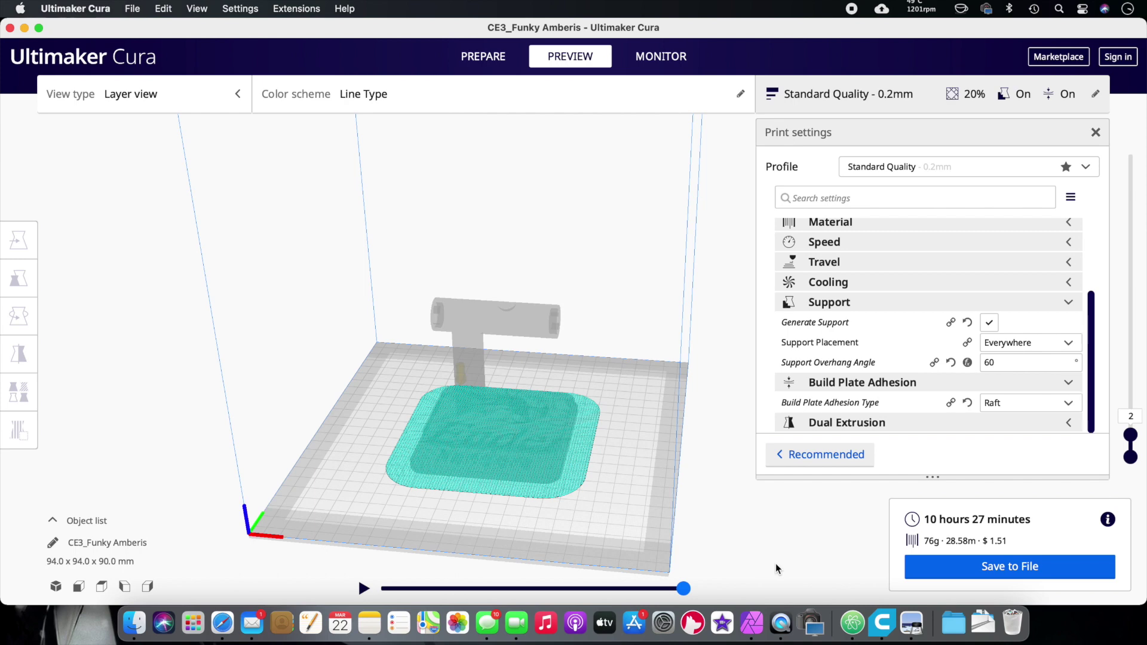